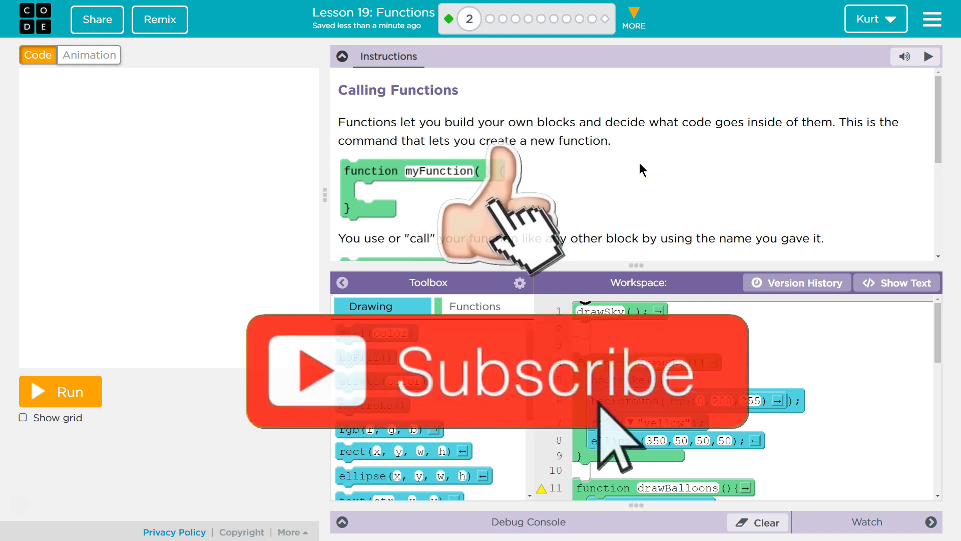
{"action": "scroll", "coordinate": [639, 163], "scroll_direction": "down", "scroll_amount": 1}
{"action": "scroll", "coordinate": [640, 163], "scroll_direction": "down", "scroll_amount": 1}
- Run the existing program and scroll the workspace to review the drawSky and drawBalloons functions
{"action": "left_click", "coordinate": [500, 130]}
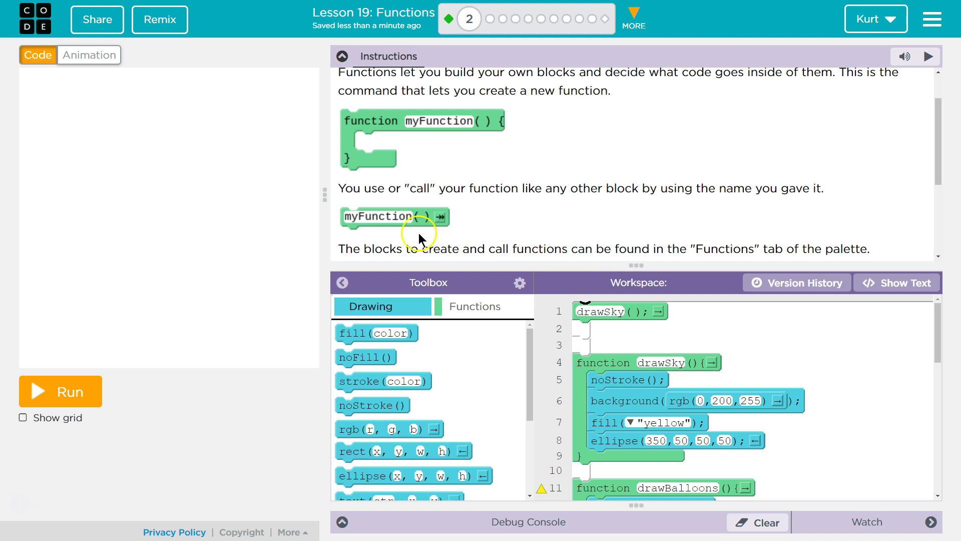
{"action": "scroll", "coordinate": [444, 230], "scroll_direction": "down", "scroll_amount": 3}
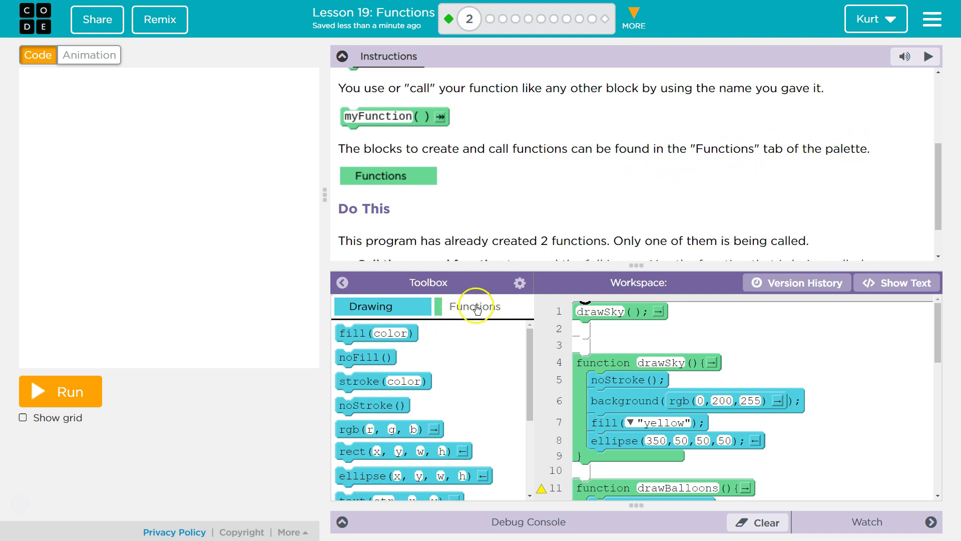
{"action": "scroll", "coordinate": [375, 208], "scroll_direction": "down", "scroll_amount": 1}
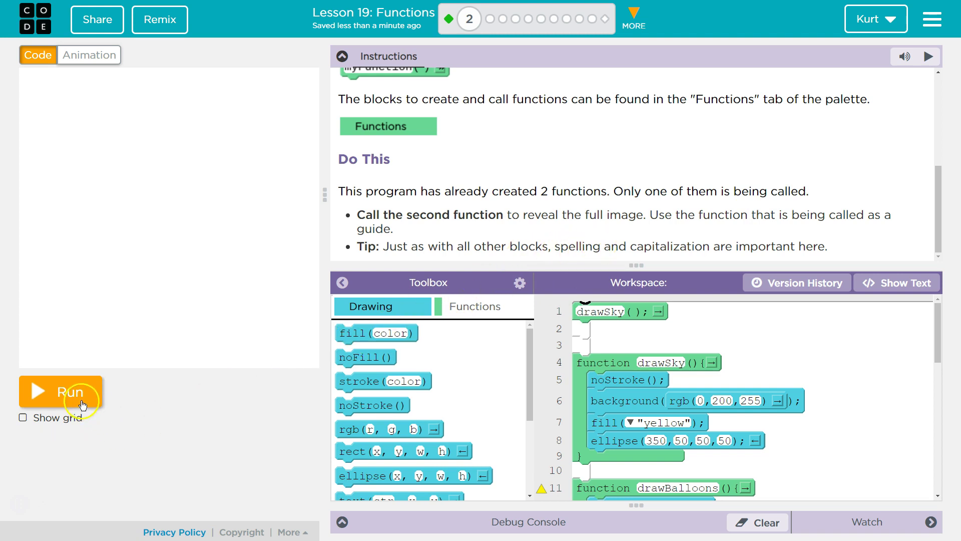
{"action": "left_click", "coordinate": [84, 385]}
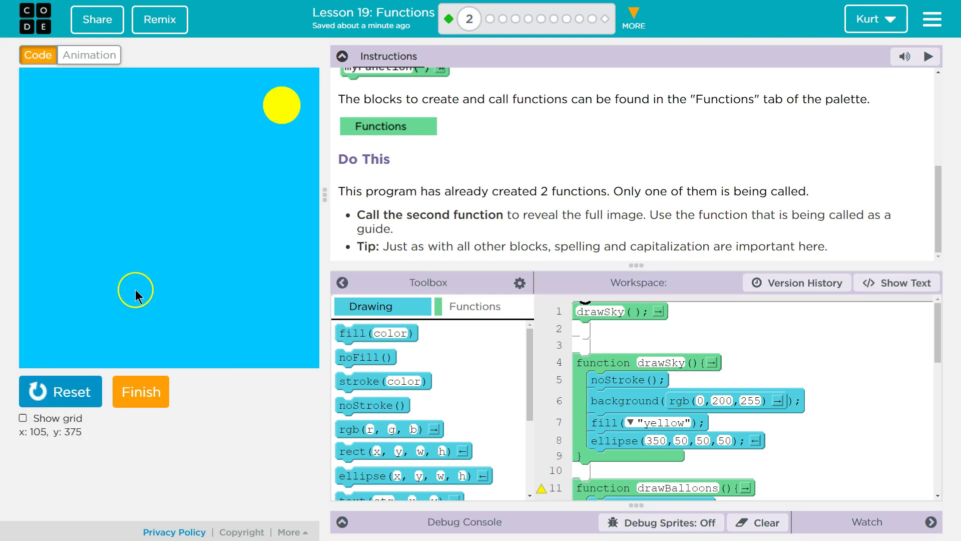
{"action": "scroll", "coordinate": [652, 401], "scroll_direction": "down", "scroll_amount": 1}
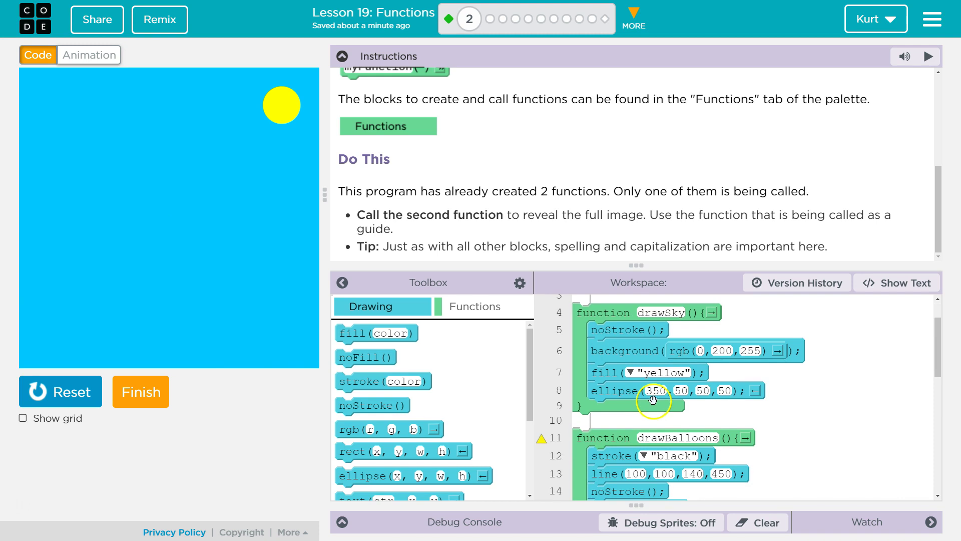
{"action": "scroll", "coordinate": [654, 400], "scroll_direction": "down", "scroll_amount": 3}
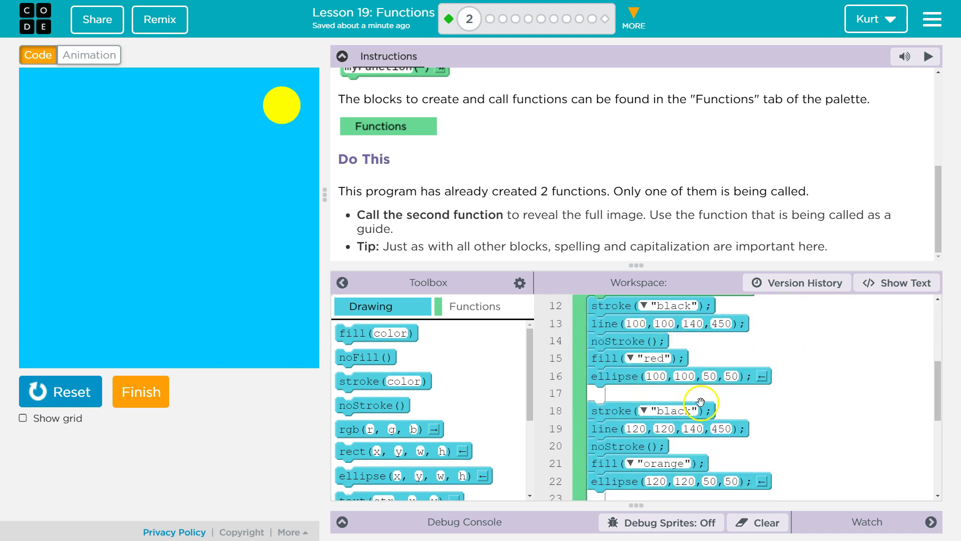
{"action": "scroll", "coordinate": [695, 398], "scroll_direction": "up", "scroll_amount": 1}
{"action": "scroll", "coordinate": [674, 395], "scroll_direction": "down", "scroll_amount": 2}
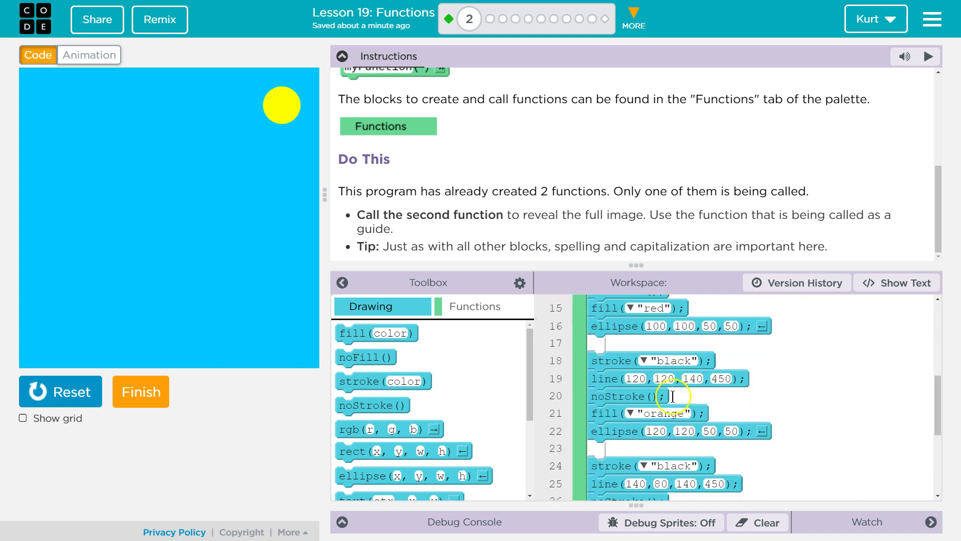
{"action": "scroll", "coordinate": [673, 396], "scroll_direction": "down", "scroll_amount": 1}
{"action": "scroll", "coordinate": [751, 420], "scroll_direction": "down", "scroll_amount": 2}
{"action": "scroll", "coordinate": [769, 430], "scroll_direction": "down", "scroll_amount": 2}
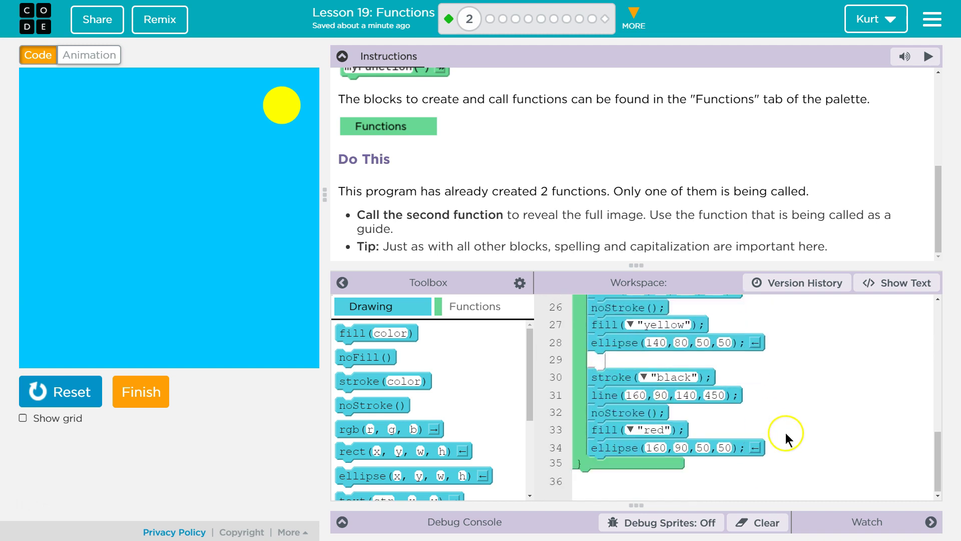
{"action": "scroll", "coordinate": [776, 434], "scroll_direction": "up", "scroll_amount": 3}
{"action": "scroll", "coordinate": [775, 434], "scroll_direction": "up", "scroll_amount": 2}
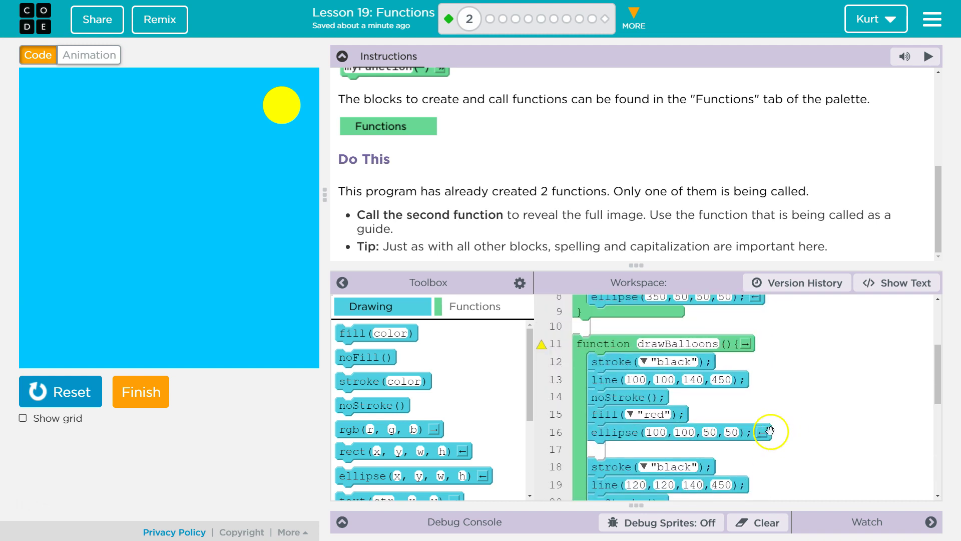
{"action": "scroll", "coordinate": [772, 433], "scroll_direction": "up", "scroll_amount": 1}
{"action": "scroll", "coordinate": [769, 430], "scroll_direction": "up", "scroll_amount": 1}
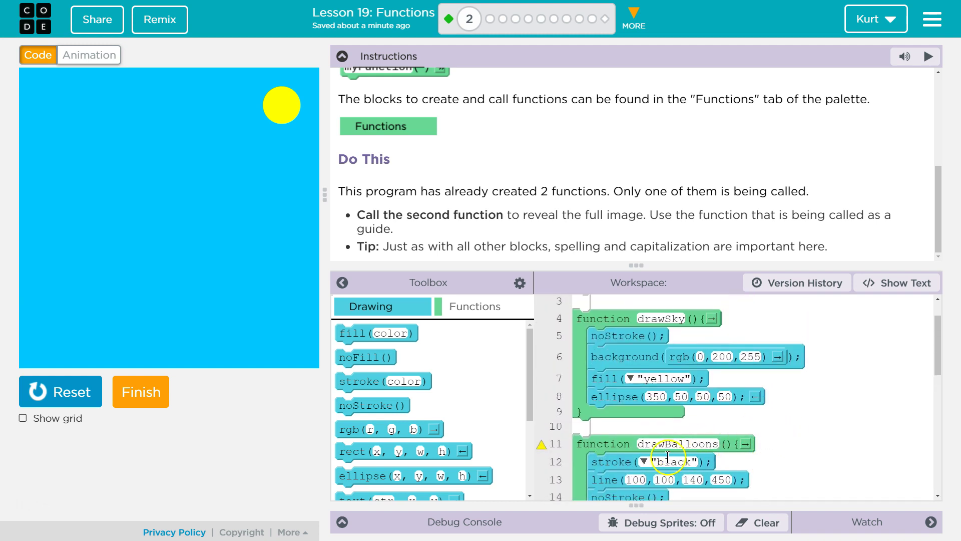
{"action": "left_click", "coordinate": [654, 317]}
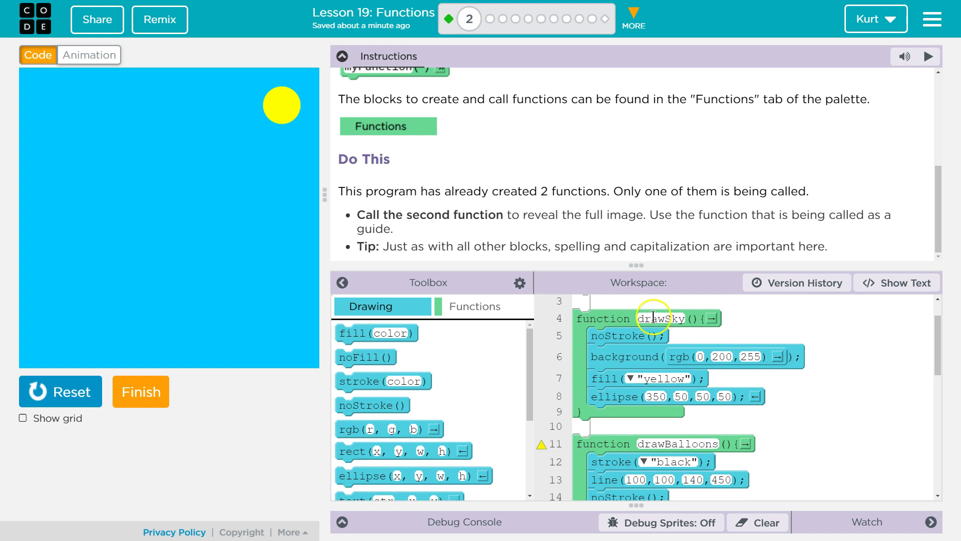
{"action": "left_click", "coordinate": [712, 451]}
{"action": "scroll", "coordinate": [721, 421], "scroll_direction": "up", "scroll_amount": 1}
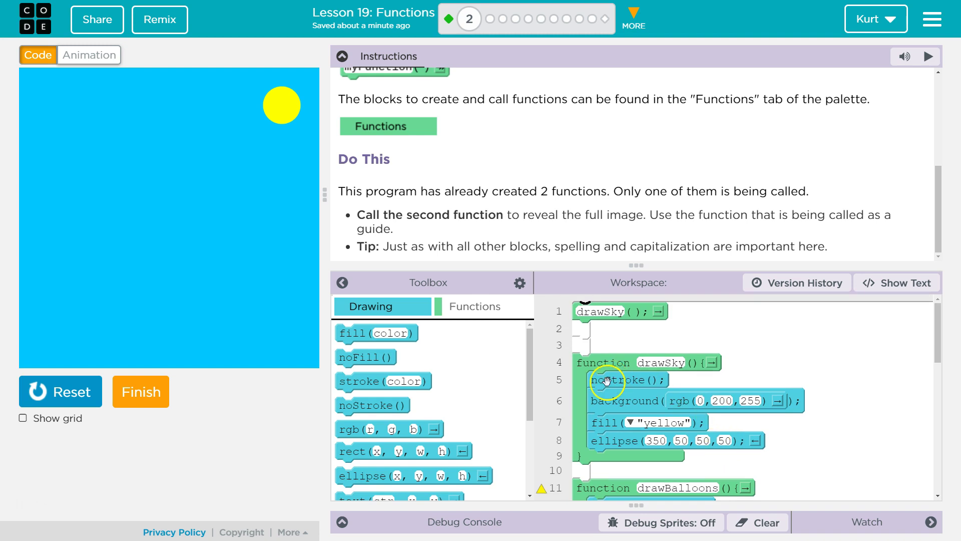
{"action": "scroll", "coordinate": [612, 379], "scroll_direction": "down", "scroll_amount": 5}
{"action": "scroll", "coordinate": [613, 382], "scroll_direction": "down", "scroll_amount": 5}
{"action": "scroll", "coordinate": [612, 384], "scroll_direction": "up", "scroll_amount": 5}
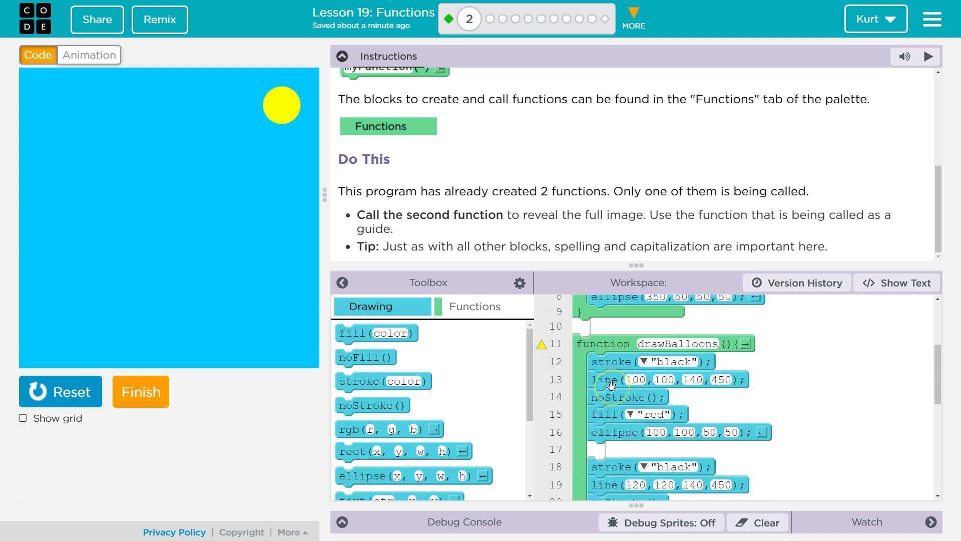
{"action": "scroll", "coordinate": [616, 361], "scroll_direction": "up", "scroll_amount": 5}
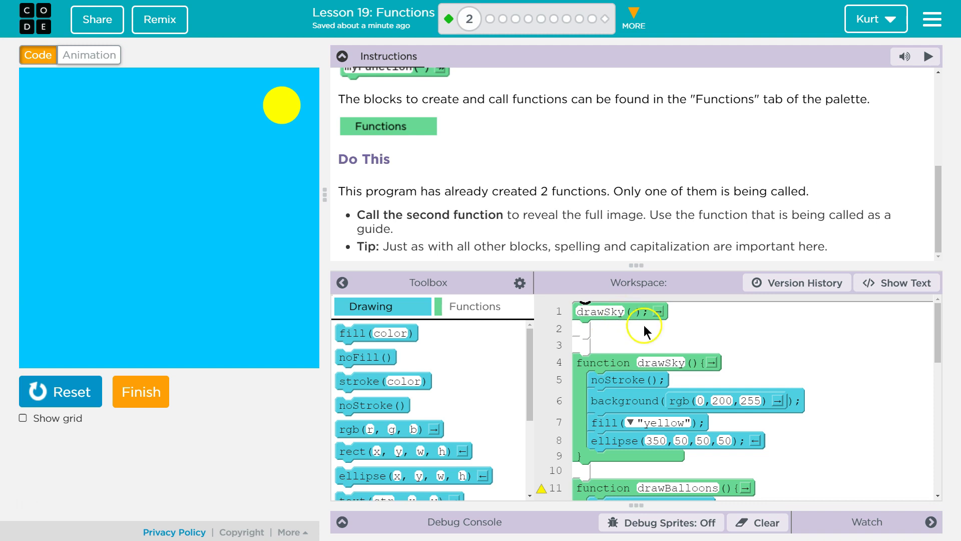
{"action": "scroll", "coordinate": [547, 366], "scroll_direction": "down", "scroll_amount": 3}
{"action": "scroll", "coordinate": [751, 375], "scroll_direction": "down", "scroll_amount": 2}
{"action": "scroll", "coordinate": [822, 378], "scroll_direction": "up", "scroll_amount": 1}
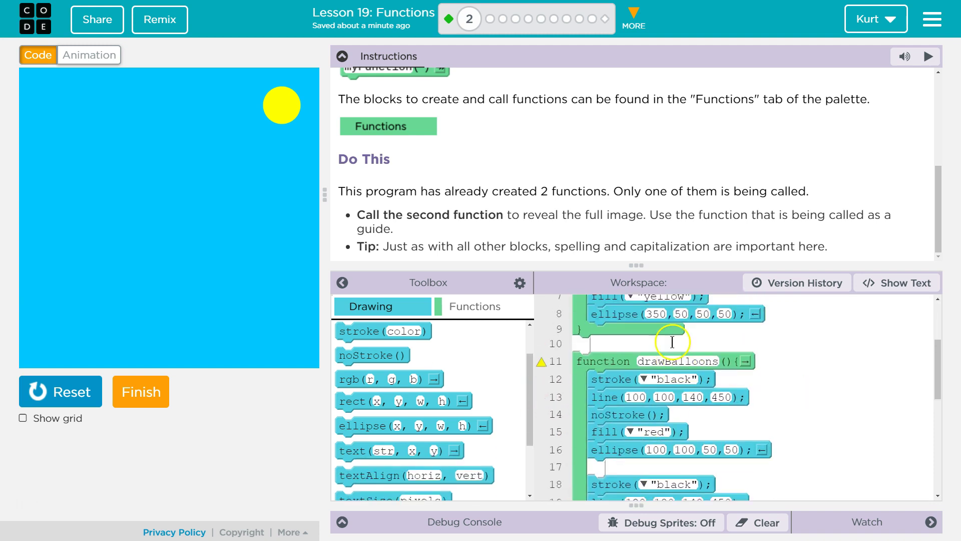
{"action": "scroll", "coordinate": [653, 342], "scroll_direction": "up", "scroll_amount": 4}
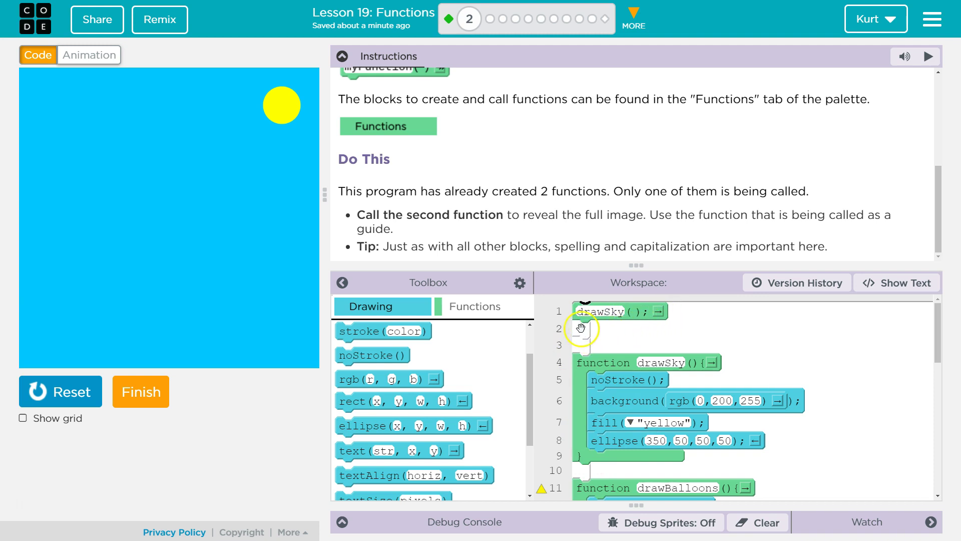
- Drag a function-call block to line 2 after drawSky() and name it drawBalloons
{"action": "left_click", "coordinate": [489, 306]}
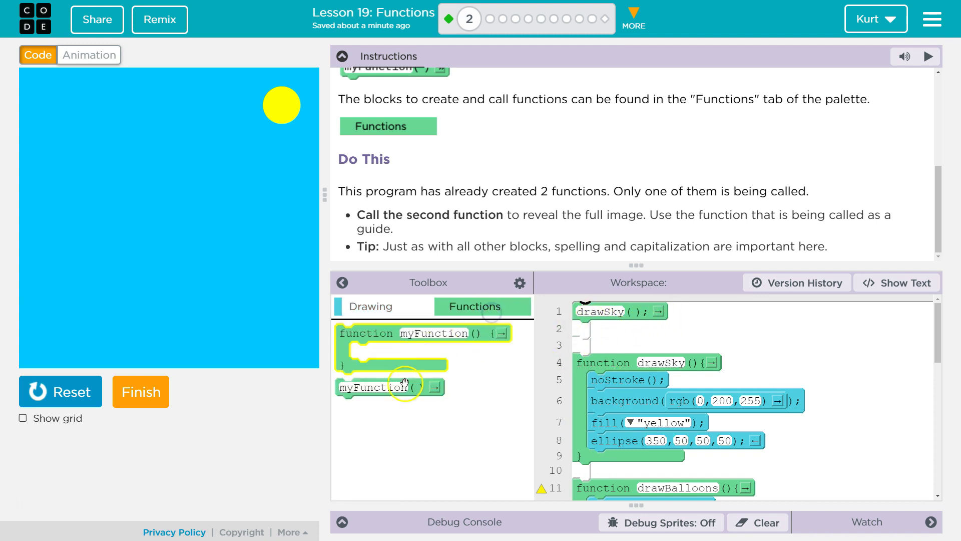
{"action": "left_click_drag", "start_coordinate": [397, 390], "coordinate": [626, 343]}
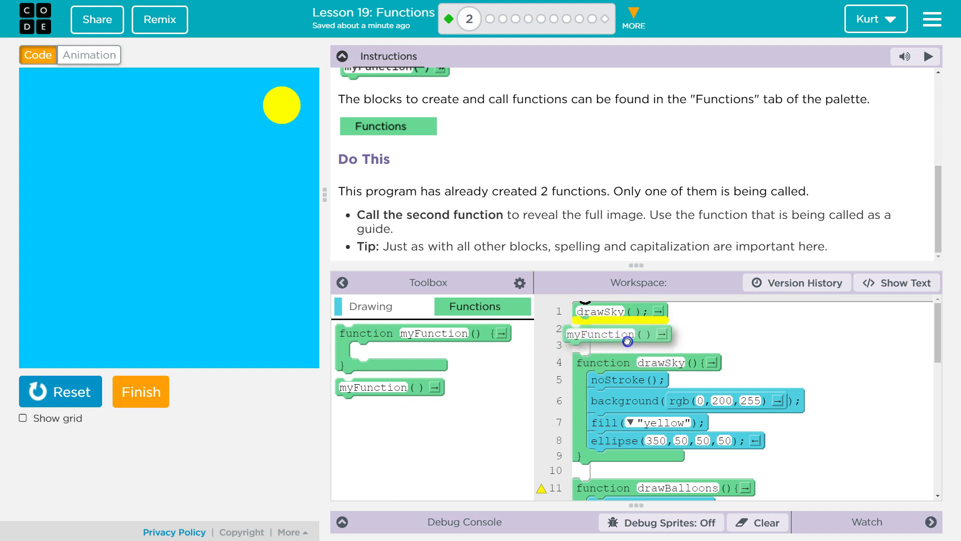
{"action": "scroll", "coordinate": [625, 343], "scroll_direction": "down", "scroll_amount": 2}
{"action": "scroll", "coordinate": [635, 375], "scroll_direction": "down", "scroll_amount": 1}
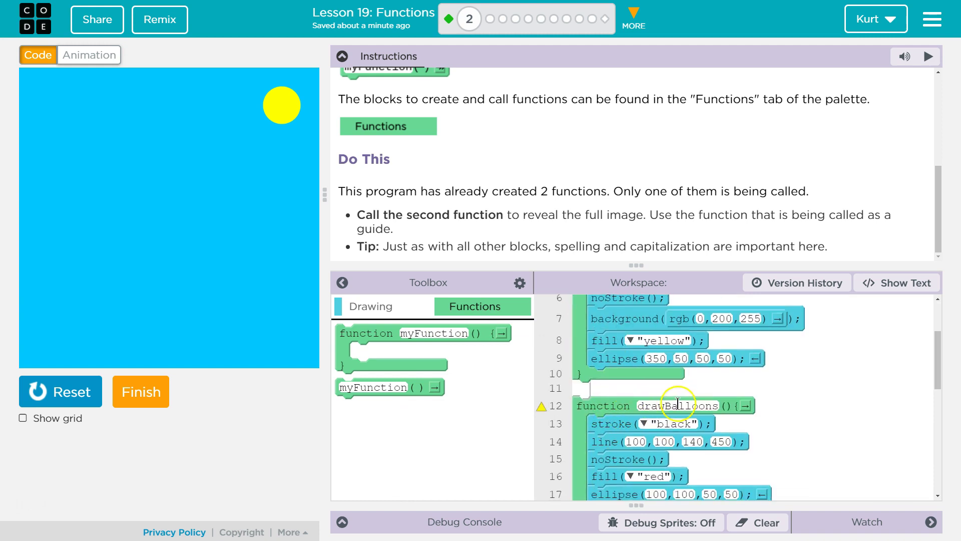
{"action": "scroll", "coordinate": [643, 410], "scroll_direction": "up", "scroll_amount": 3}
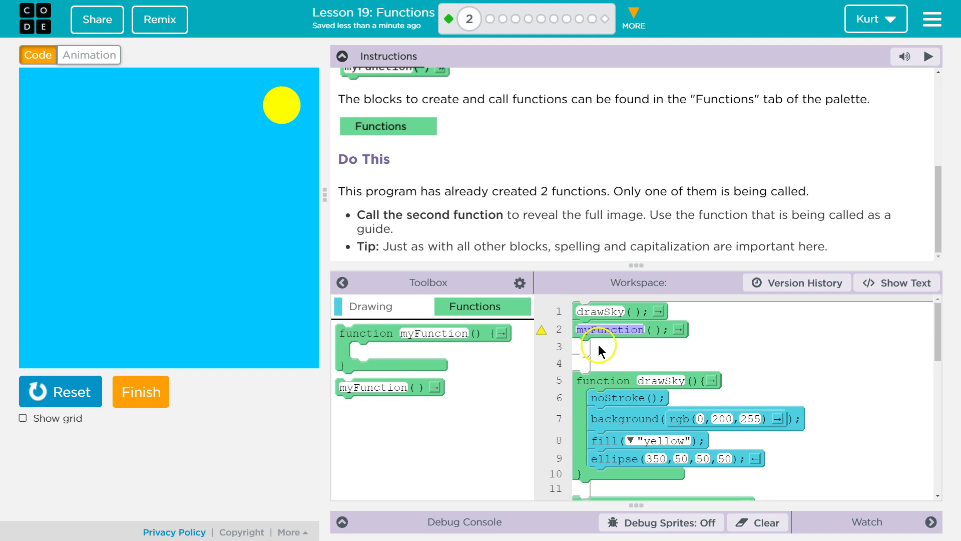
{"action": "type", "text": "drawB"}
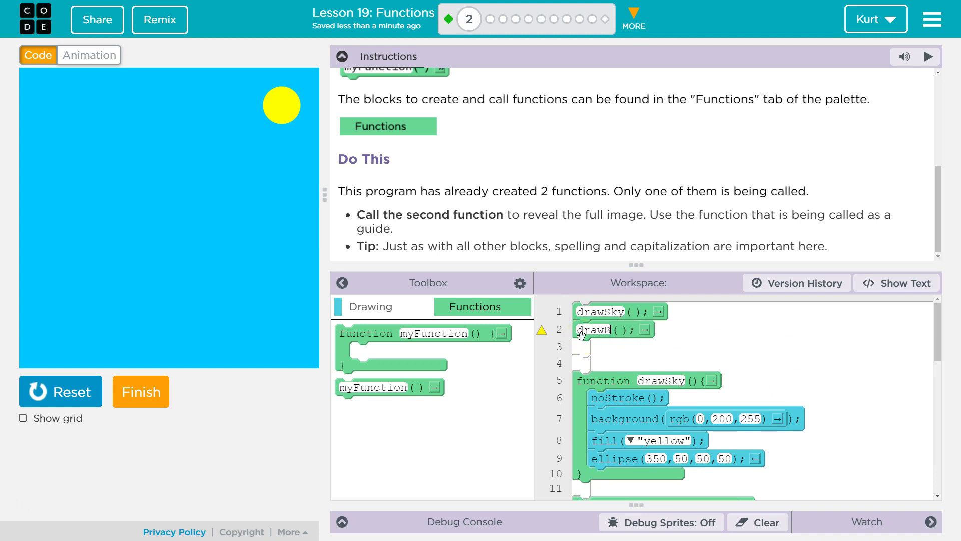
{"action": "type", "text": "alloons"}
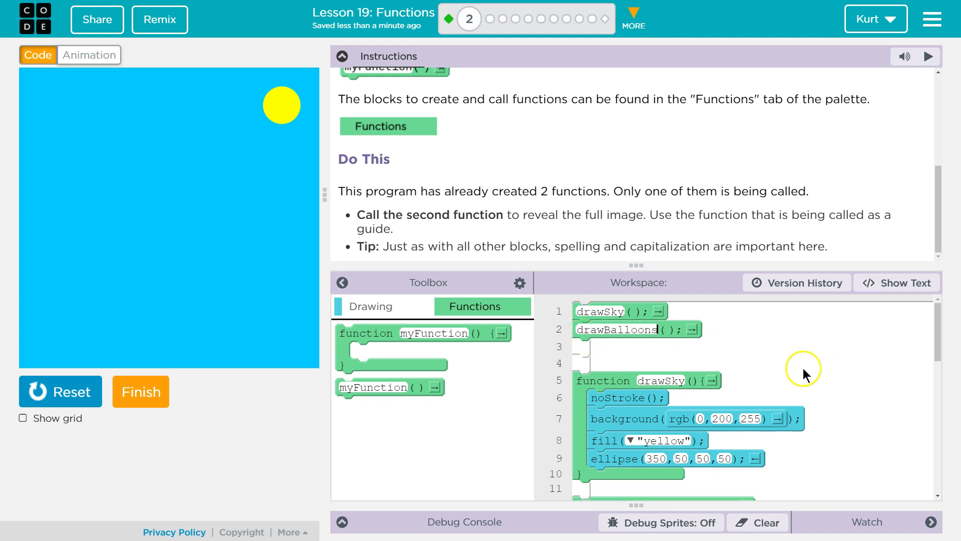
- Reset and run the program so four balloons on strings appear beside the sun
{"action": "left_click", "coordinate": [66, 391]}
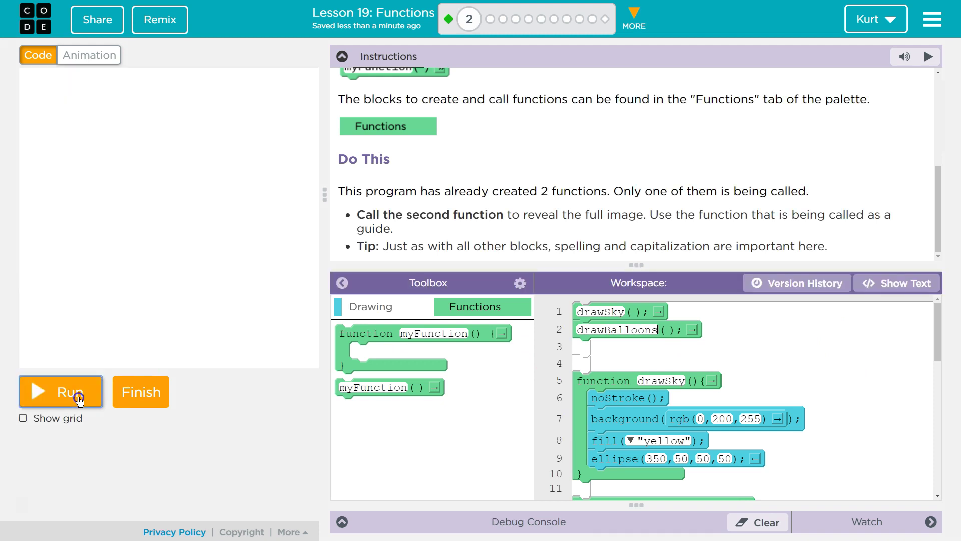
{"action": "left_click", "coordinate": [75, 394]}
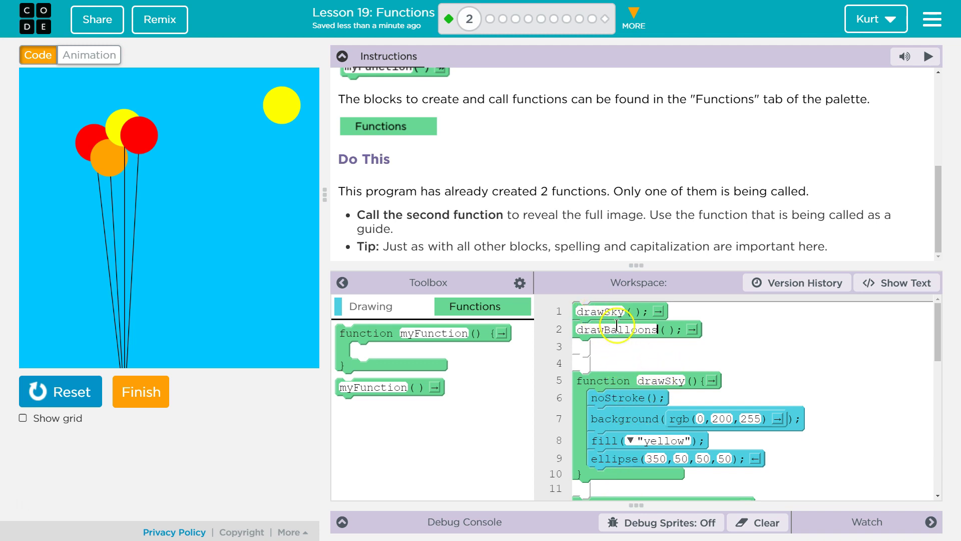
{"action": "scroll", "coordinate": [609, 334], "scroll_direction": "down", "scroll_amount": 2}
{"action": "scroll", "coordinate": [613, 342], "scroll_direction": "down", "scroll_amount": 3}
{"action": "scroll", "coordinate": [650, 450], "scroll_direction": "up", "scroll_amount": 5}
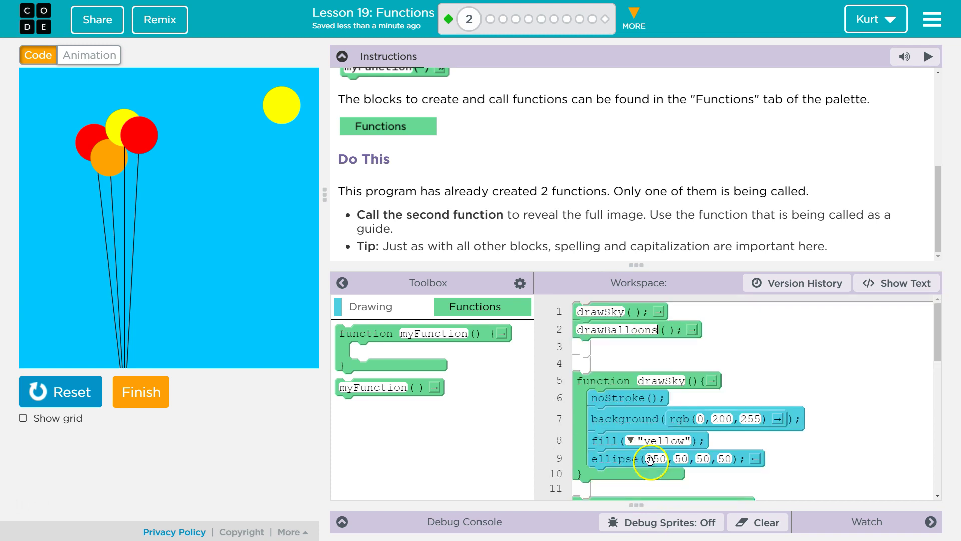